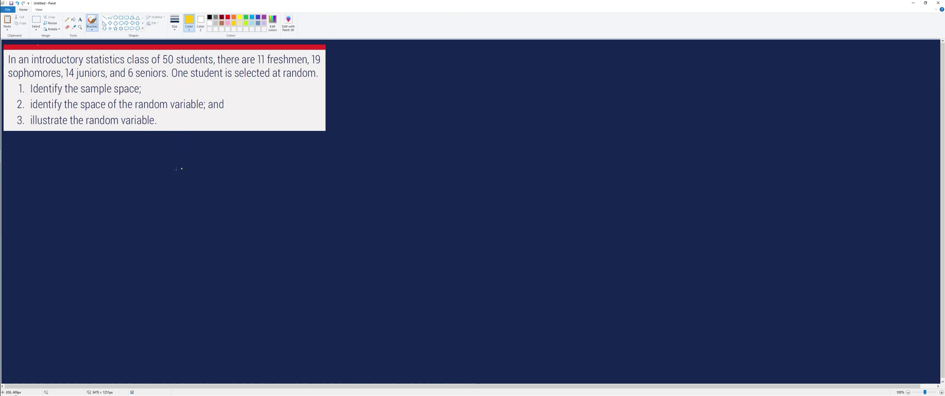
Step: Write 'sample space' in yellow, with green S = {freshman, sophomore, junior, senior} beneath it
{"action": "mouse_move", "coordinate": [83, 156]}
{"action": "left_mouse_down"}
{"action": "mouse_move", "coordinate": [100, 171]}
{"action": "mouse_move", "coordinate": [107, 159]}
{"action": "mouse_move", "coordinate": [166, 165]}
{"action": "left_mouse_up"}
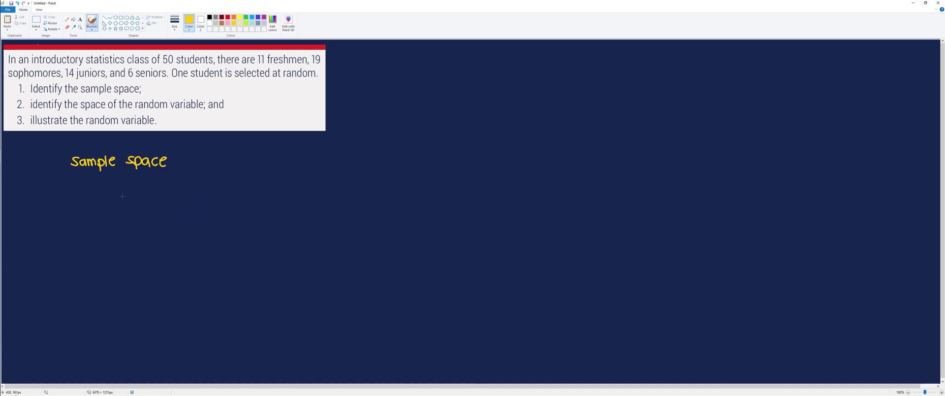
{"action": "left_click", "coordinate": [245, 17]}
{"action": "left_click_drag", "start_coordinate": [124, 189], "coordinate": [116, 197]}
{"action": "key", "text": "ctrl+z"}
{"action": "key", "text": "ctrl+z"}
{"action": "key", "text": "ctrl+z"}
{"action": "mouse_move", "coordinate": [138, 197]}
{"action": "left_mouse_down"}
{"action": "mouse_move", "coordinate": [130, 206]}
{"action": "mouse_move", "coordinate": [153, 198]}
{"action": "mouse_move", "coordinate": [171, 211]}
{"action": "mouse_move", "coordinate": [208, 198]}
{"action": "mouse_move", "coordinate": [260, 199]}
{"action": "mouse_move", "coordinate": [271, 210]}
{"action": "mouse_move", "coordinate": [279, 198]}
{"action": "mouse_move", "coordinate": [320, 197]}
{"action": "mouse_move", "coordinate": [329, 207]}
{"action": "mouse_move", "coordinate": [433, 198]}
{"action": "mouse_move", "coordinate": [445, 199]}
{"action": "mouse_move", "coordinate": [442, 206]}
{"action": "left_mouse_up"}
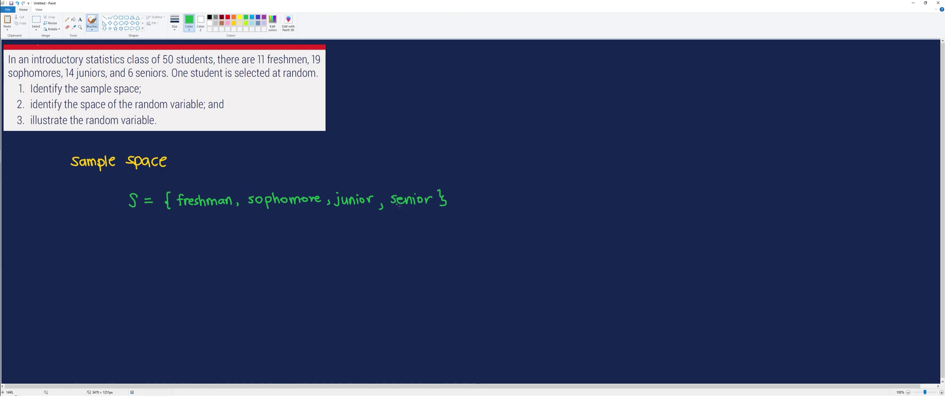
Step: Write 'Random Variable' in gold, then 'χ =' in dark green underneath
{"action": "left_click", "coordinate": [234, 23]}
{"action": "mouse_move", "coordinate": [78, 259]}
{"action": "left_mouse_down"}
{"action": "mouse_move", "coordinate": [89, 269]}
{"action": "mouse_move", "coordinate": [149, 259]}
{"action": "mouse_move", "coordinate": [156, 269]}
{"action": "mouse_move", "coordinate": [198, 268]}
{"action": "left_mouse_up"}
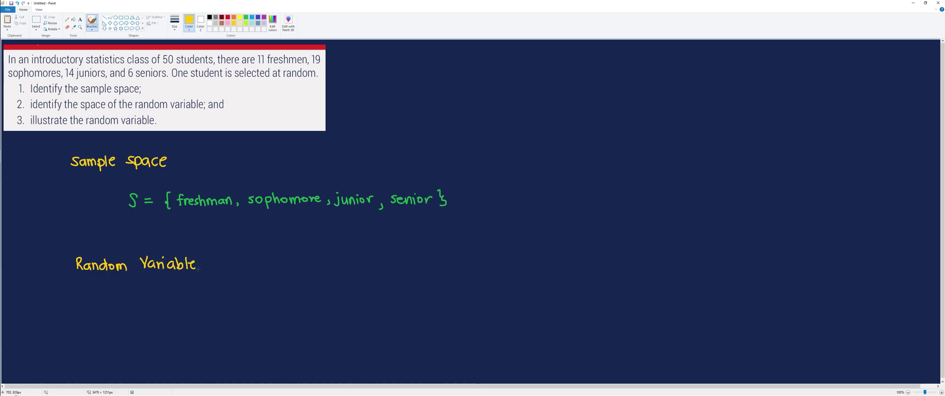
{"action": "left_click", "coordinate": [246, 23]}
{"action": "left_click", "coordinate": [245, 18]}
{"action": "left_click_drag", "start_coordinate": [143, 313], "coordinate": [149, 330]}
{"action": "left_click_drag", "start_coordinate": [167, 318], "coordinate": [176, 323]}
Step: After 'χ =', draw a green brace listing 1 freshman, 2 sophomore, 3 junior, 4 senior
{"action": "left_click_drag", "start_coordinate": [195, 292], "coordinate": [199, 348]}
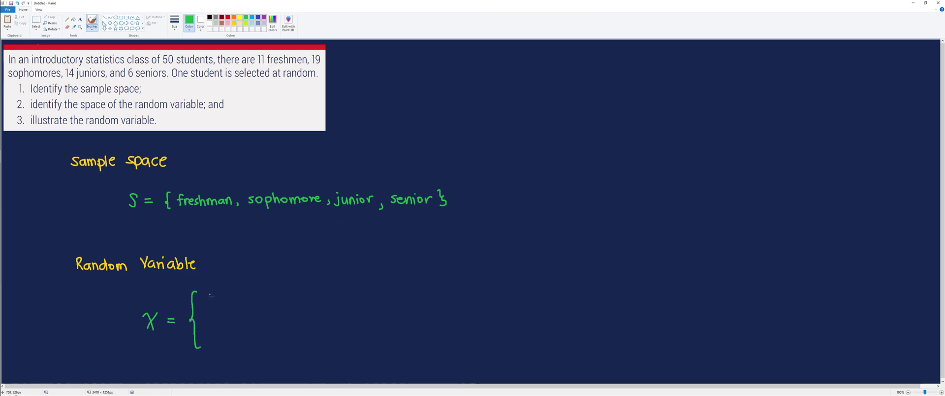
{"action": "left_click_drag", "start_coordinate": [208, 318], "coordinate": [214, 348]}
{"action": "mouse_move", "coordinate": [223, 302]}
{"action": "left_mouse_down"}
{"action": "mouse_move", "coordinate": [256, 292]}
{"action": "mouse_move", "coordinate": [300, 301]}
{"action": "left_mouse_up"}
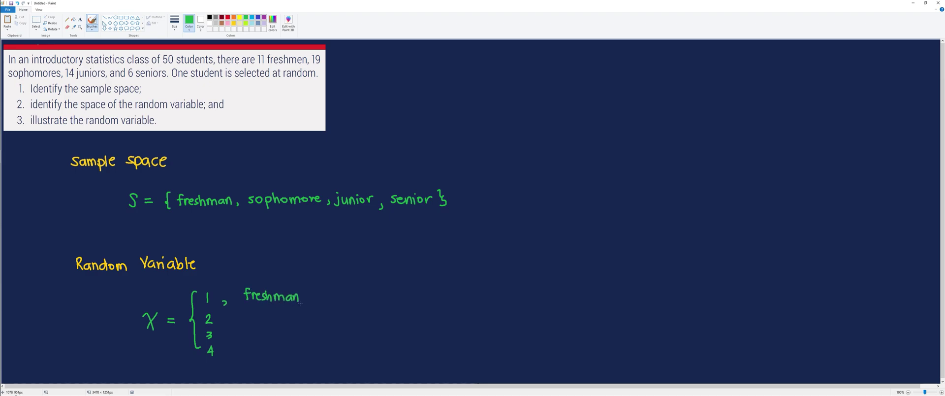
{"action": "mouse_move", "coordinate": [246, 319]}
{"action": "left_mouse_down"}
{"action": "mouse_move", "coordinate": [255, 331]}
{"action": "mouse_move", "coordinate": [309, 321]}
{"action": "left_mouse_up"}
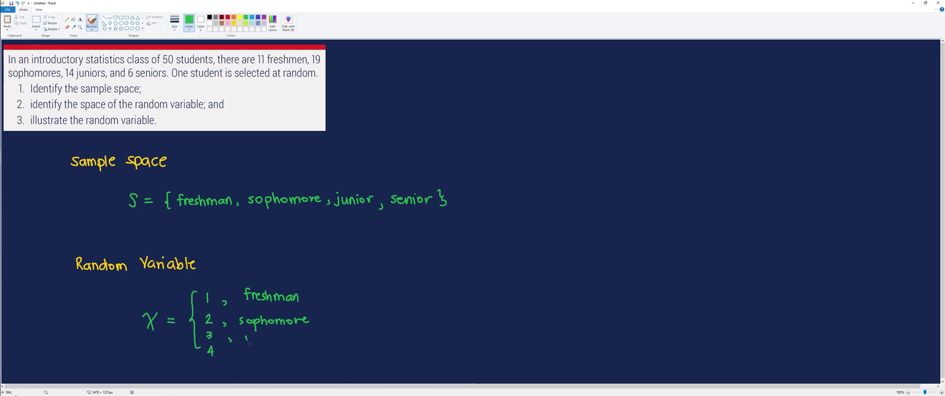
{"action": "left_click_drag", "start_coordinate": [255, 340], "coordinate": [285, 340]}
{"action": "left_click_drag", "start_coordinate": [231, 356], "coordinate": [290, 350]}
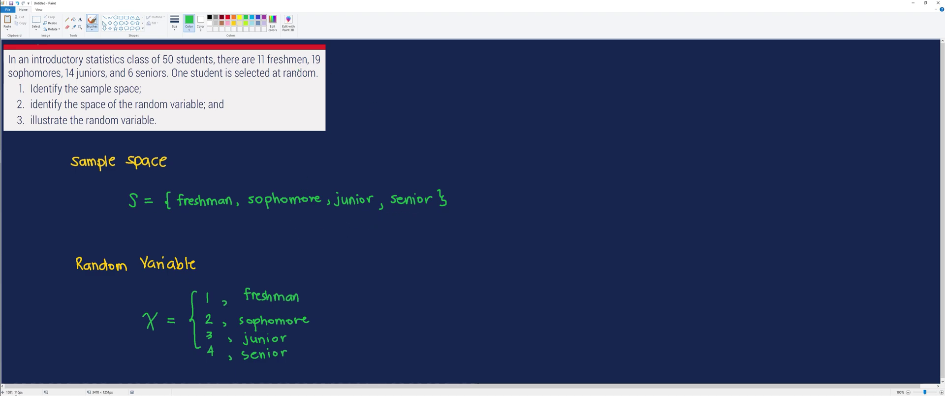
Step: Write 'Space of the Random Variable' in gold at the upper right
{"action": "left_click", "coordinate": [234, 24]}
{"action": "mouse_move", "coordinate": [534, 149]}
{"action": "left_mouse_down"}
{"action": "mouse_move", "coordinate": [523, 158]}
{"action": "mouse_move", "coordinate": [556, 159]}
{"action": "left_mouse_up"}
{"action": "left_click_drag", "start_coordinate": [561, 154], "coordinate": [606, 157]}
{"action": "left_click_drag", "start_coordinate": [604, 153], "coordinate": [649, 155]}
{"action": "left_click_drag", "start_coordinate": [651, 153], "coordinate": [670, 158]}
{"action": "mouse_move", "coordinate": [677, 146]}
{"action": "left_mouse_down"}
{"action": "mouse_move", "coordinate": [679, 157]}
{"action": "mouse_move", "coordinate": [715, 146]}
{"action": "mouse_move", "coordinate": [729, 157]}
{"action": "mouse_move", "coordinate": [736, 147]}
{"action": "mouse_move", "coordinate": [752, 154]}
{"action": "left_mouse_up"}
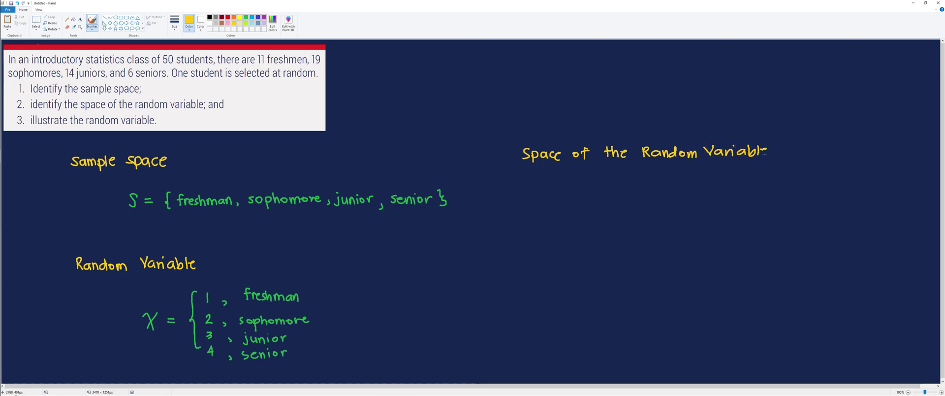
Step: Write green 'Rₓ = {1, 2, 3, 4}' below the Space of the Random Variable heading
{"action": "left_click", "coordinate": [246, 17]}
{"action": "left_click_drag", "start_coordinate": [559, 186], "coordinate": [560, 200]}
{"action": "left_click_drag", "start_coordinate": [560, 186], "coordinate": [577, 202]}
{"action": "left_click_drag", "start_coordinate": [576, 196], "coordinate": [571, 204]}
{"action": "left_click_drag", "start_coordinate": [585, 193], "coordinate": [635, 200]}
{"action": "left_click_drag", "start_coordinate": [643, 190], "coordinate": [653, 200]}
{"action": "left_click_drag", "start_coordinate": [663, 192], "coordinate": [669, 195]}
{"action": "left_click_drag", "start_coordinate": [666, 190], "coordinate": [672, 203]}
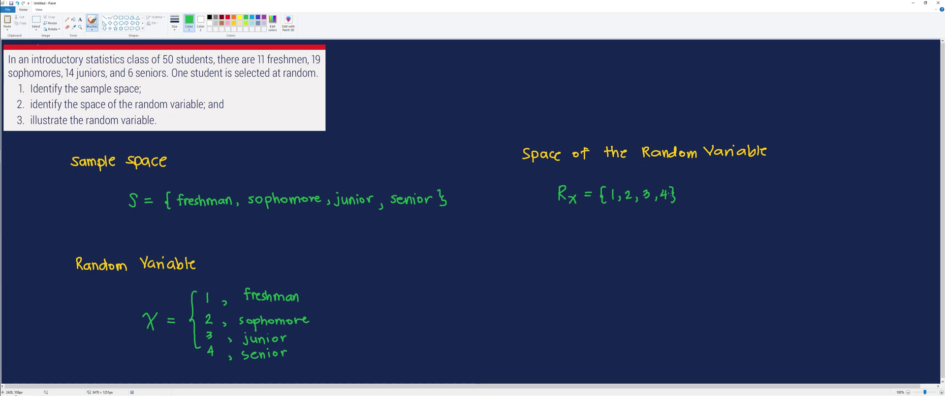